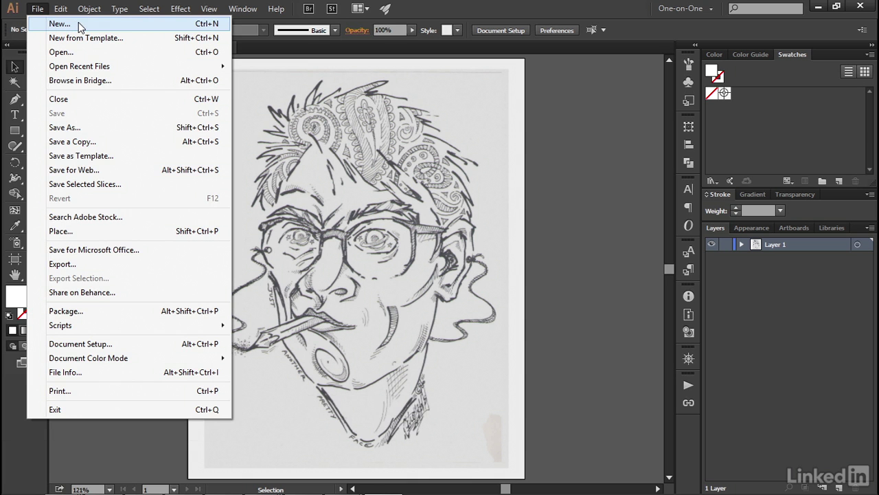
# Create a new document from the Basic RGB profile at 960 x 560 size in portrait orientation
pyautogui.click(59, 23)
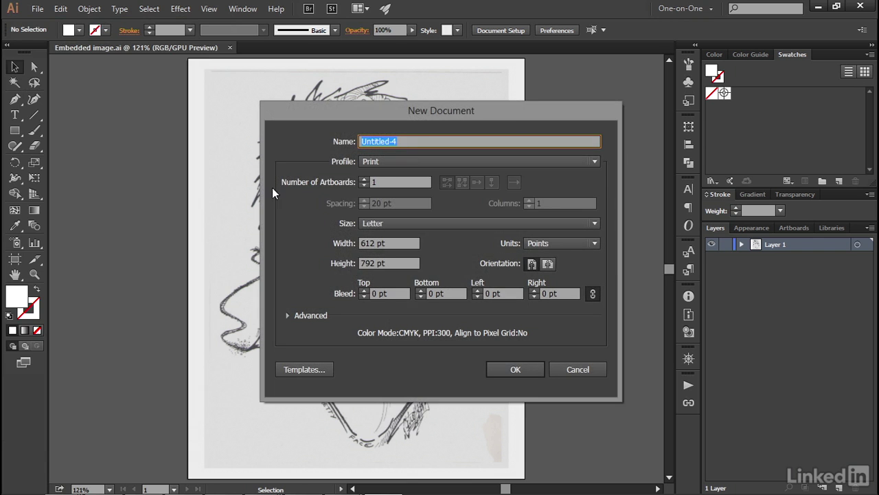
pyautogui.click(391, 160)
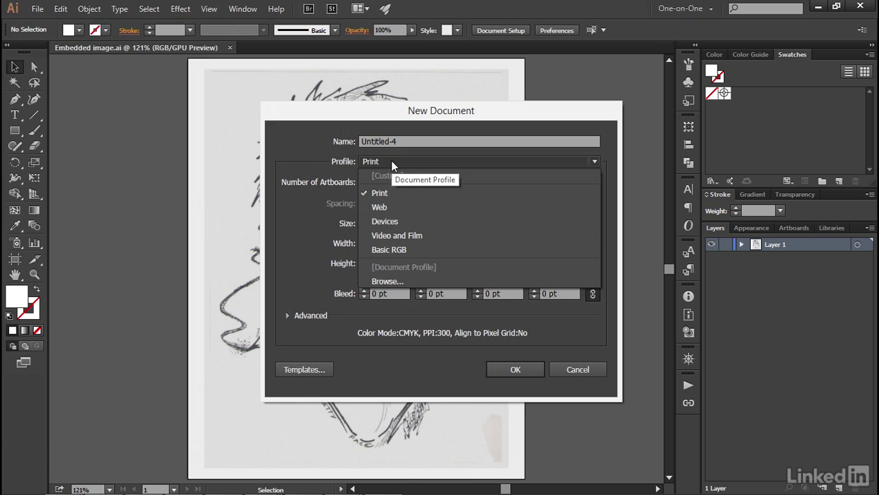
pyautogui.click(414, 245)
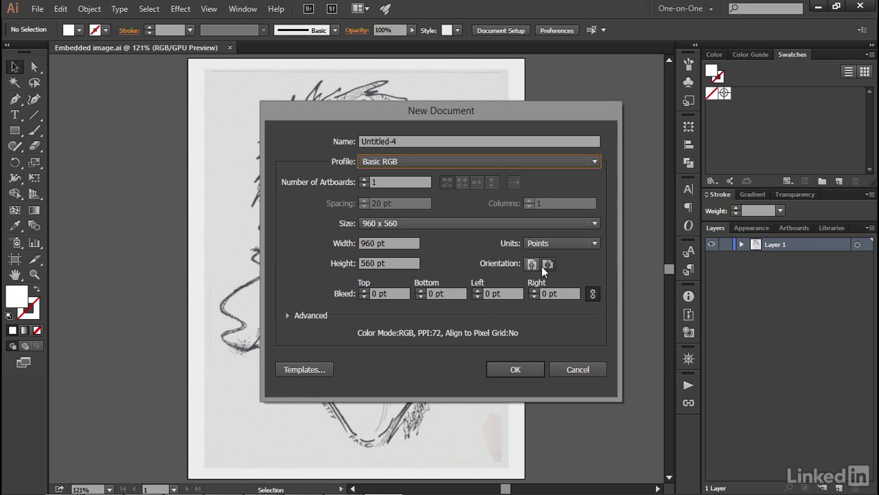
pyautogui.click(532, 265)
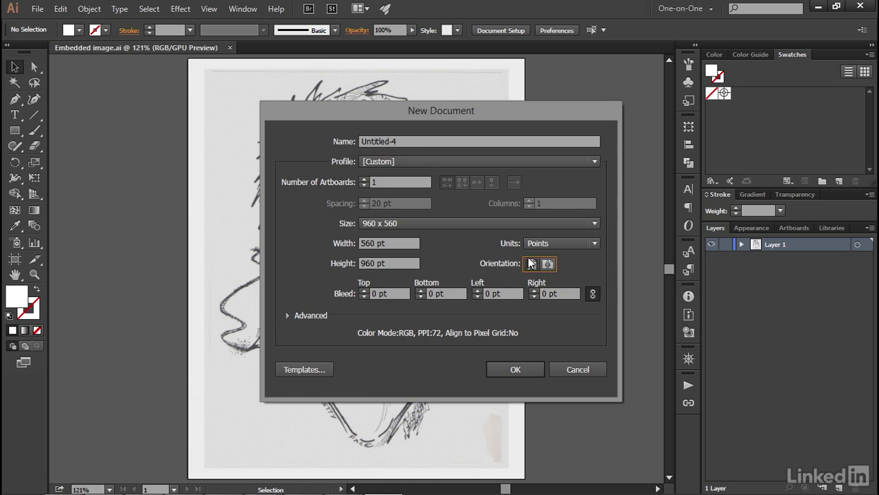
pyautogui.click(528, 369)
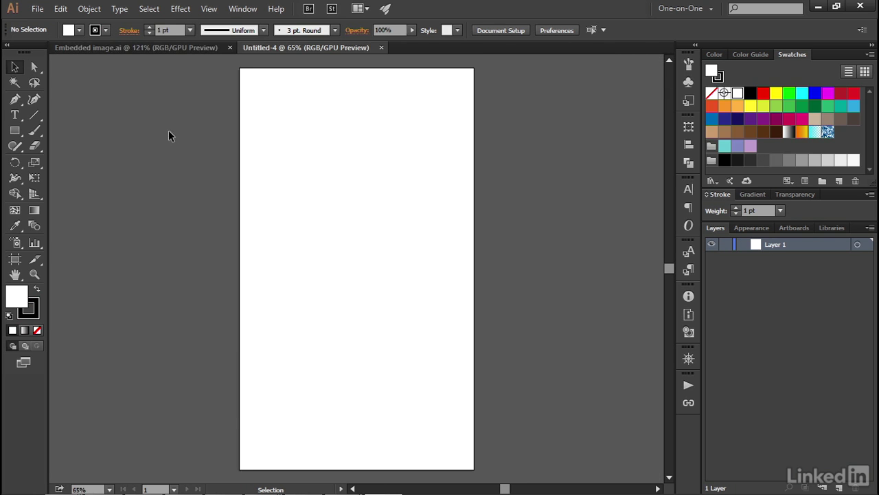
# Place "Just another pretty face.jpg" as a linked image at full size near the artboard's upper-left corner
pyautogui.click(37, 9)
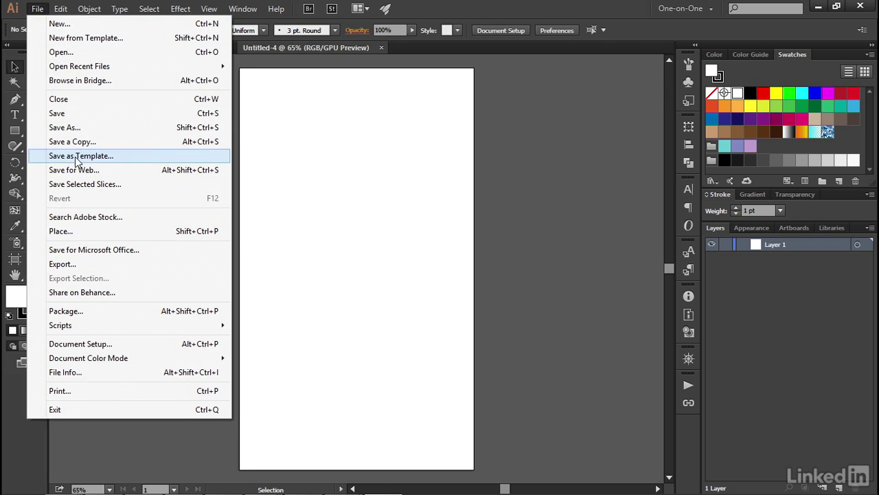
pyautogui.click(121, 232)
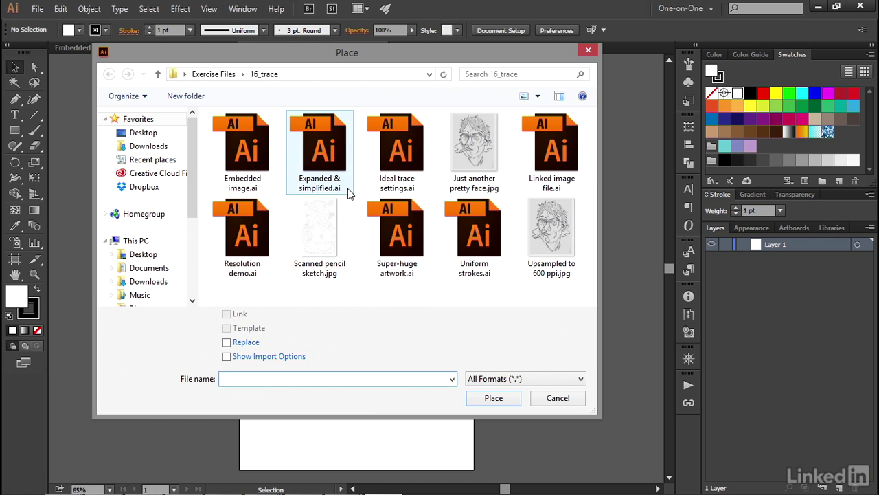
pyautogui.click(451, 185)
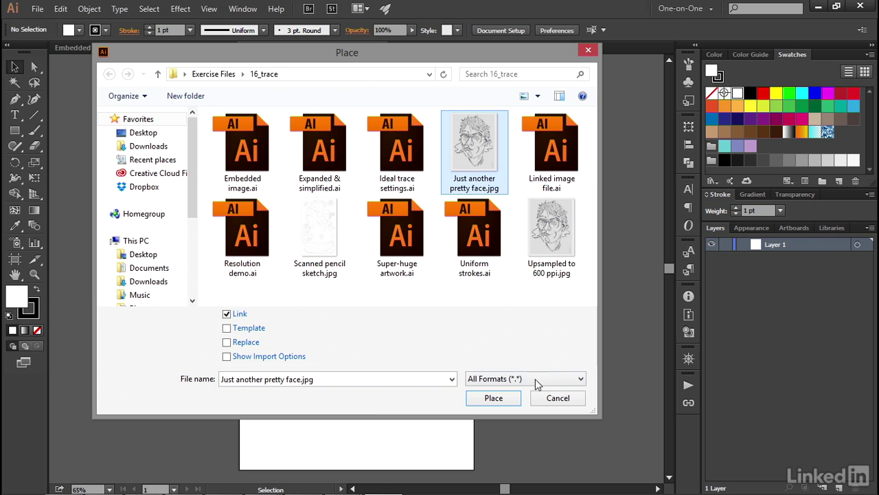
pyautogui.click(507, 402)
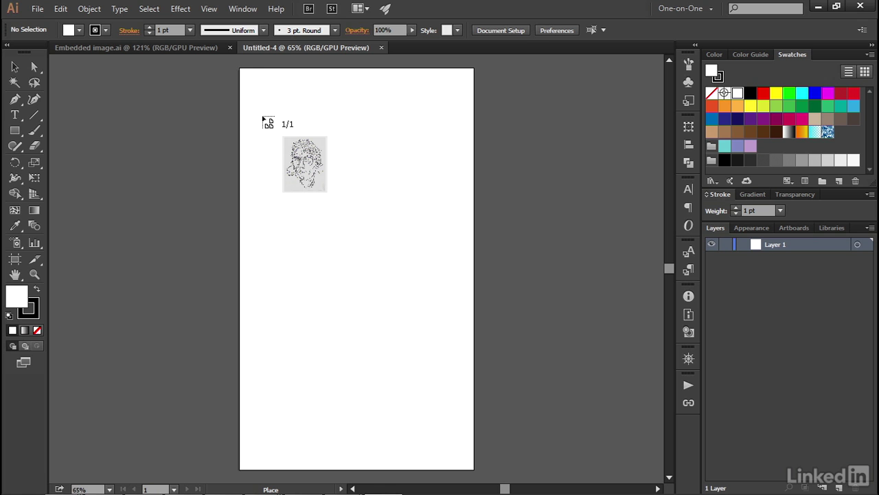
pyautogui.click(262, 116)
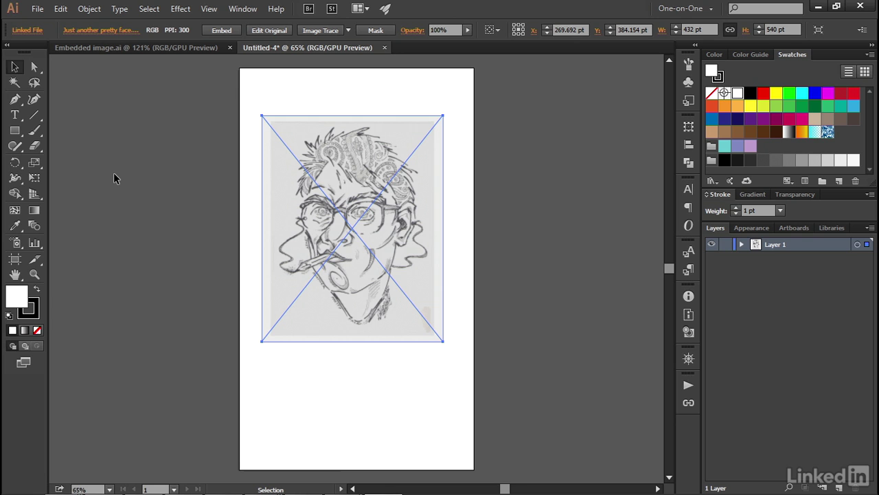
# Resize the artboard to 432 x 540 pt so its corners match those of the placed image
pyautogui.click(14, 264)
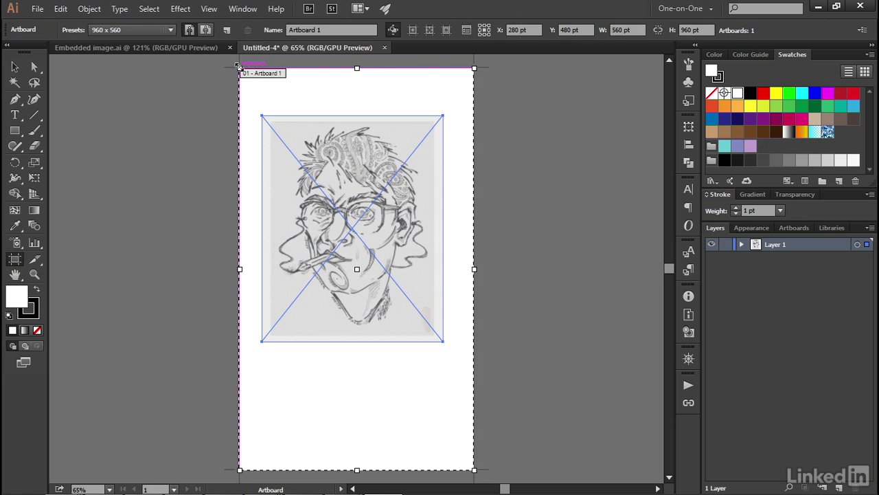
pyautogui.moveTo(239, 69); pyautogui.dragTo(261, 116)
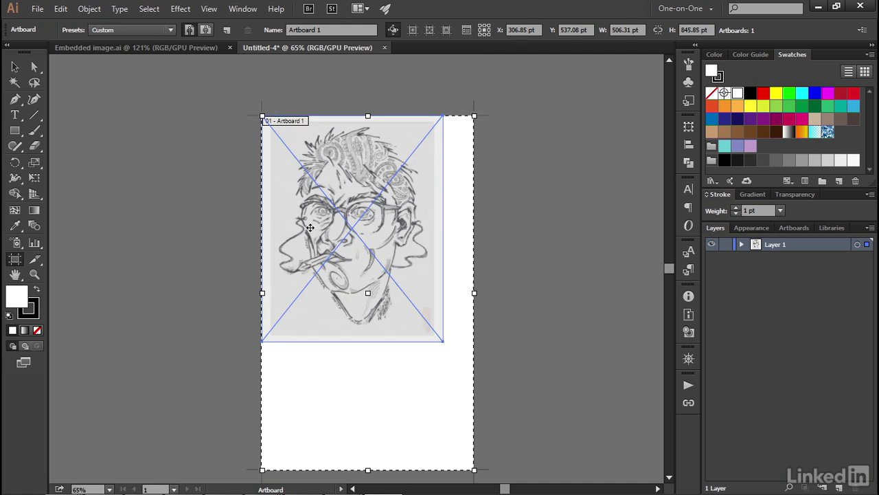
pyautogui.moveTo(474, 470); pyautogui.dragTo(443, 341)
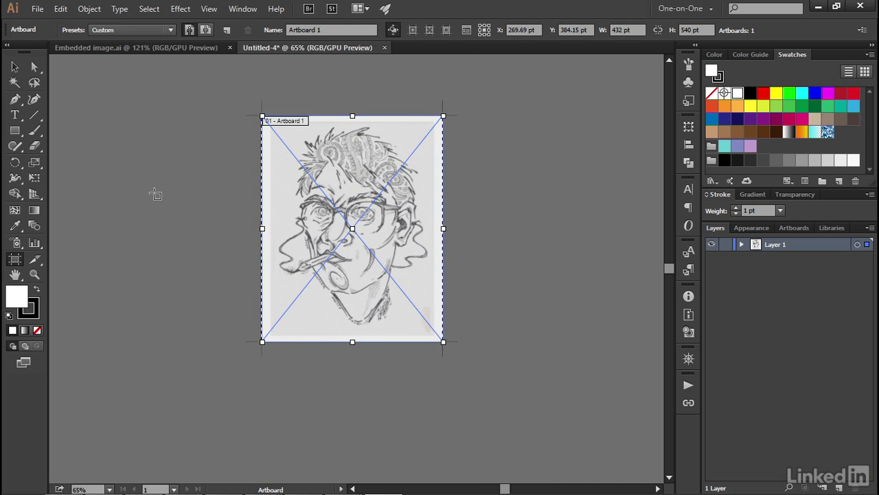
pyautogui.press('Escape')
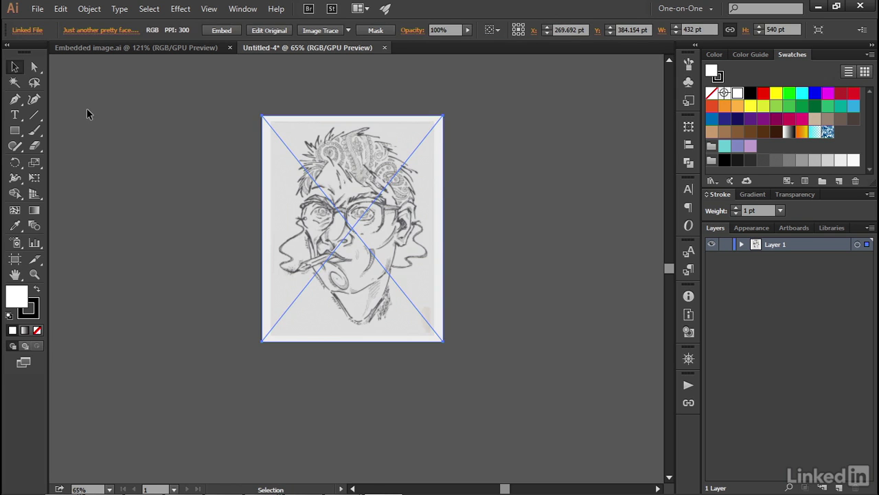
pyautogui.hotkey('ctrl', '0')
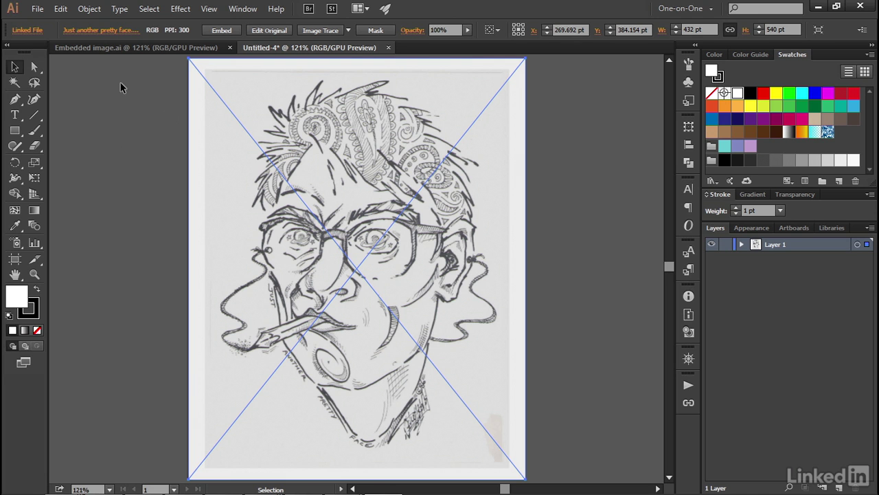
# Open the linked image's original in Photoshop, flip the canvas horizontally and save the file
pyautogui.click(85, 32)
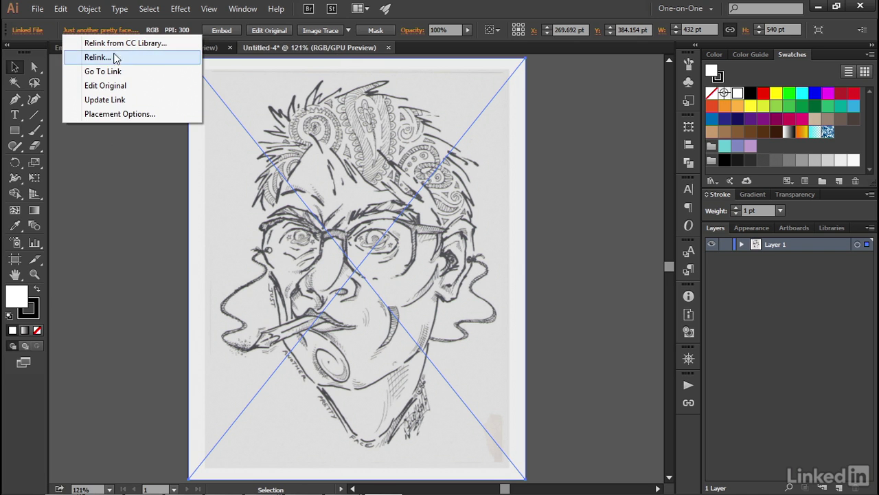
pyautogui.click(135, 84)
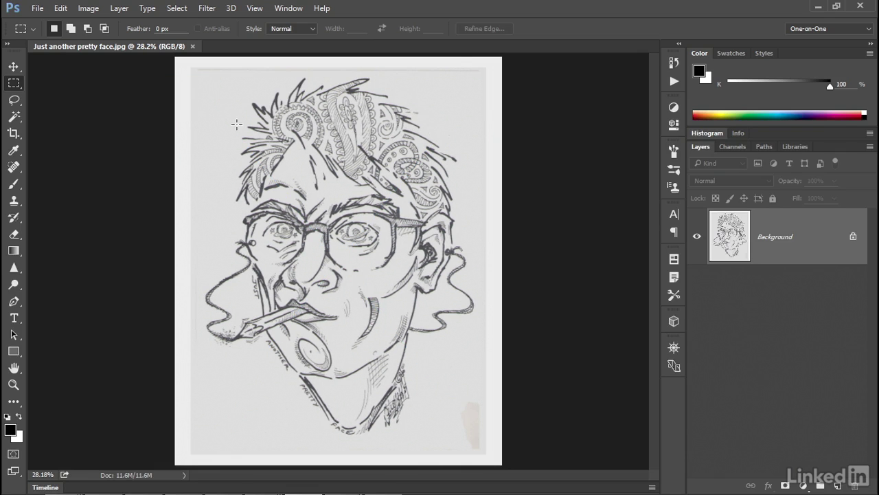
pyautogui.click(88, 9)
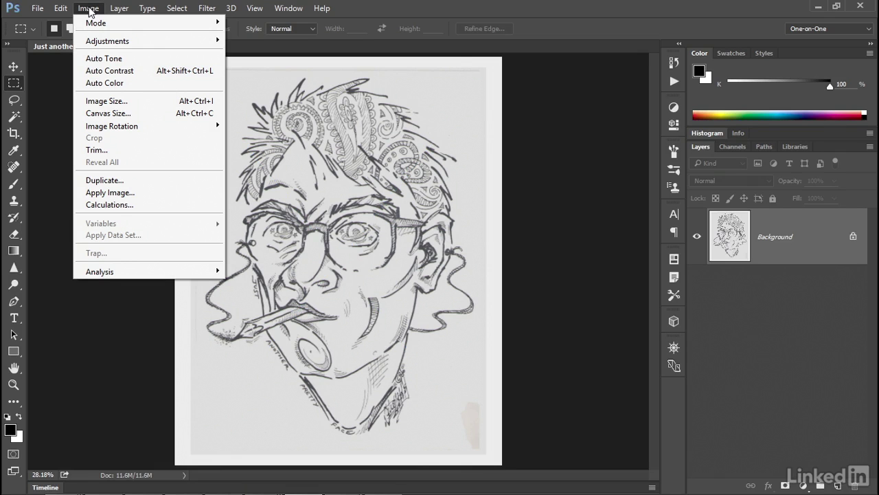
pyautogui.moveTo(154, 127)
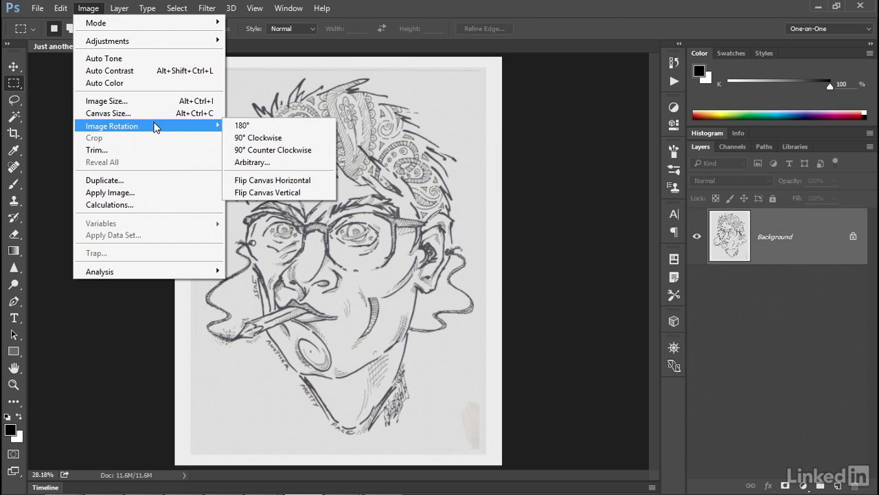
pyautogui.click(315, 180)
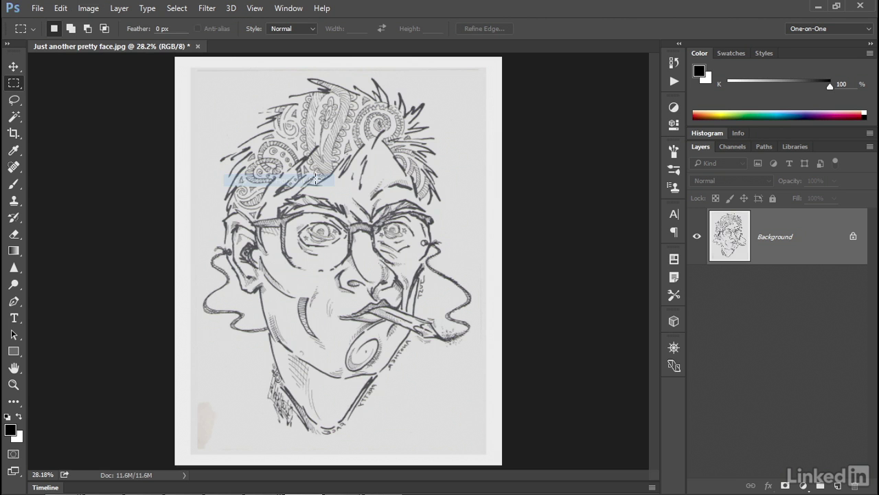
pyautogui.click(39, 9)
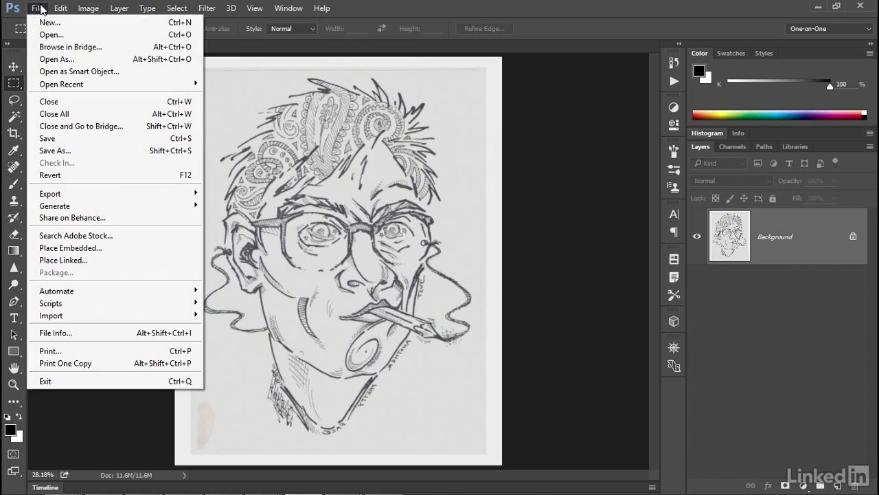
pyautogui.click(86, 138)
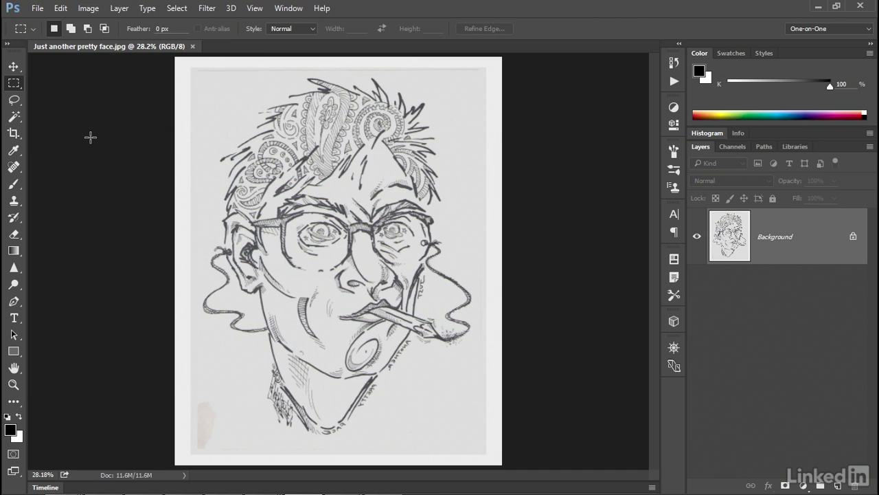
# Switch back to Illustrator and accept updating the modified linked image
pyautogui.hotkey('alt', 'Tab')
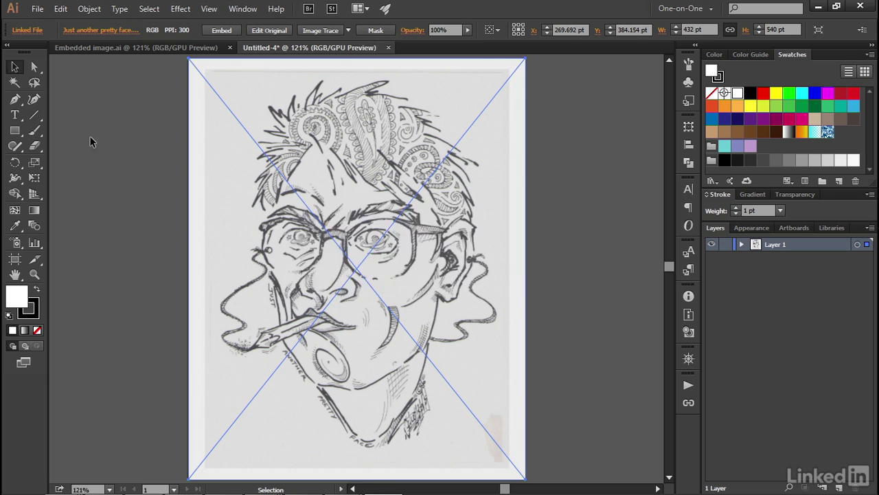
pyautogui.moveTo(289, 209); pyautogui.dragTo(450, 201)
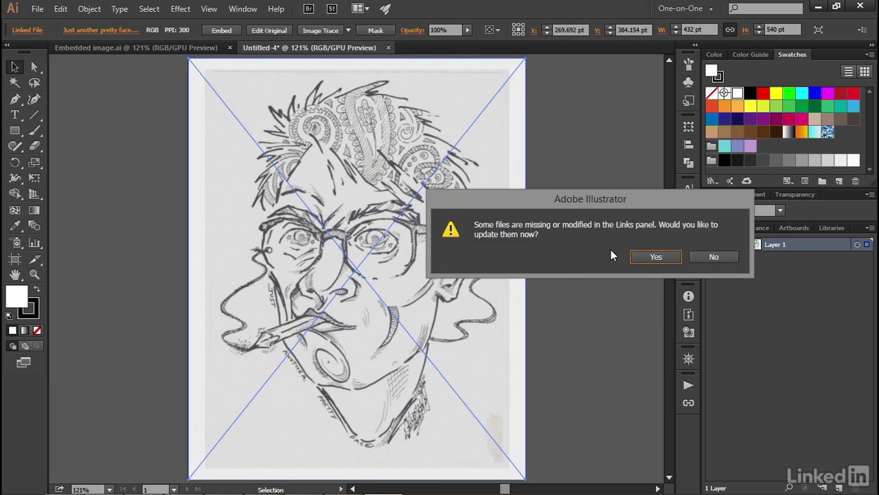
pyautogui.click(644, 255)
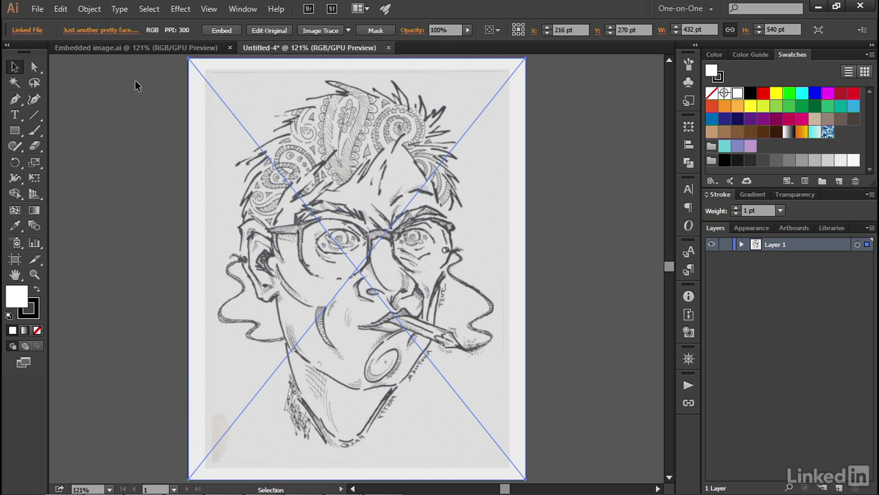
# Reopen the linked image's original in Photoshop, step back the horizontal flip and save the file
pyautogui.click(110, 30)
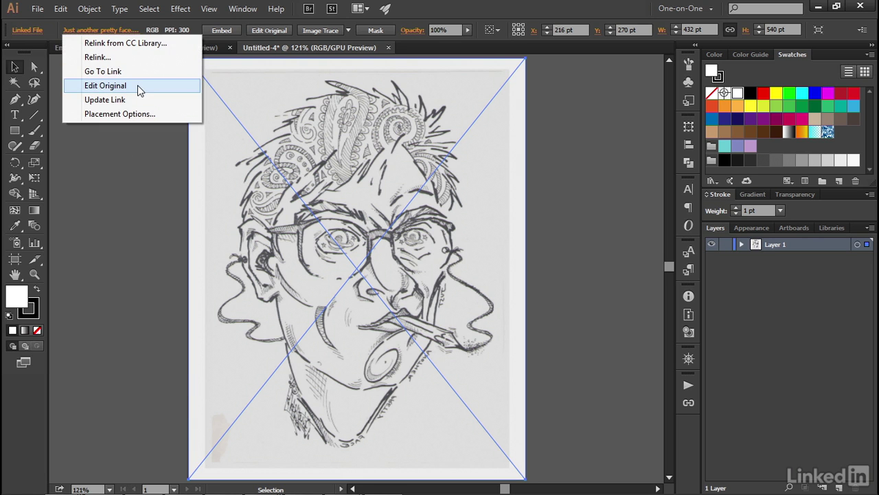
pyautogui.click(259, 33)
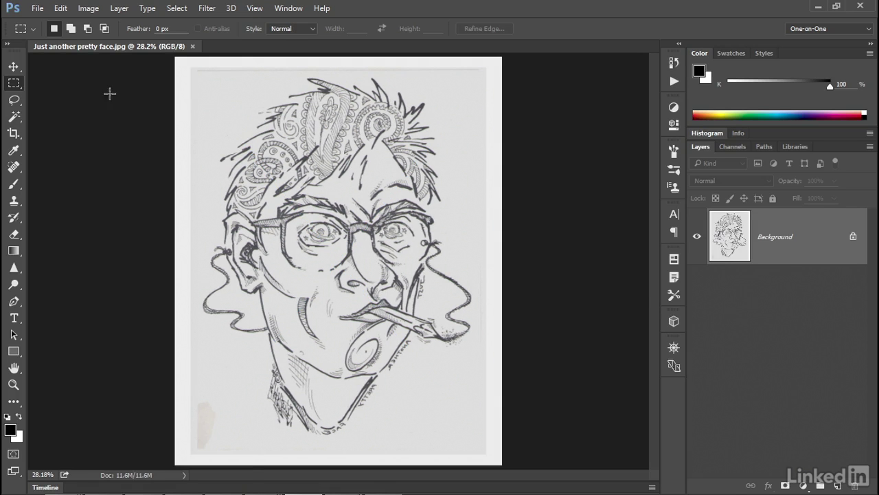
pyautogui.click(61, 9)
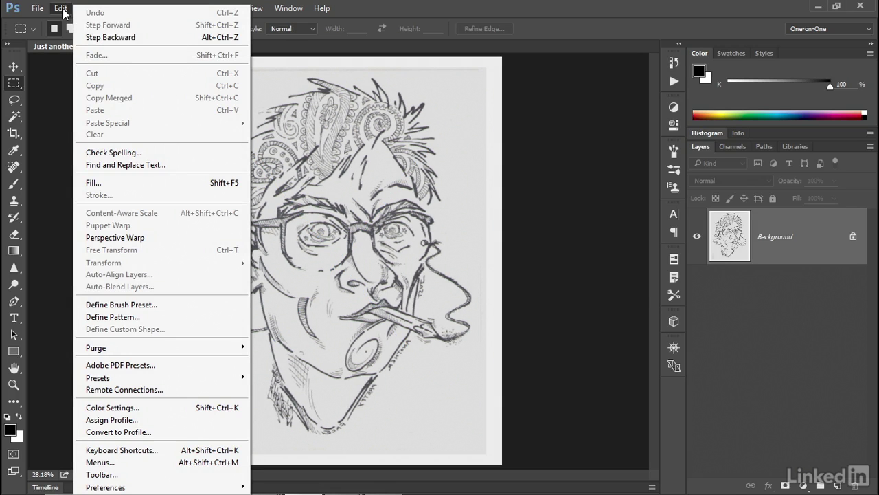
pyautogui.click(102, 37)
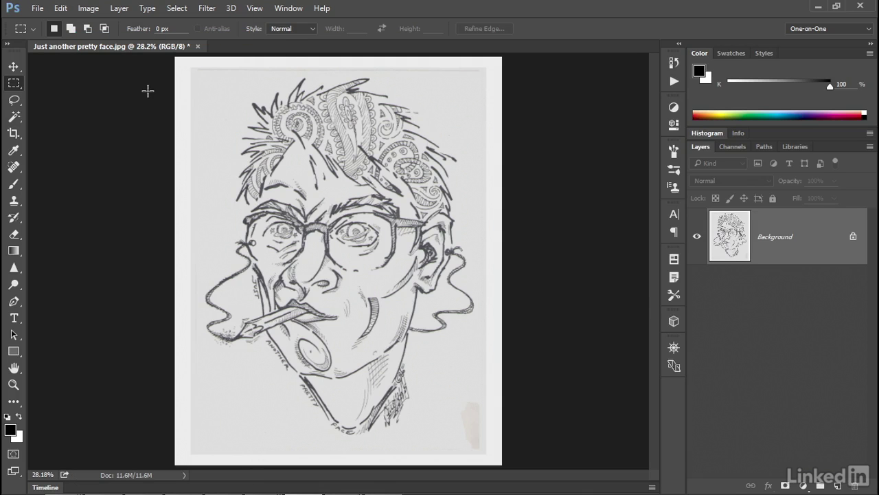
pyautogui.click(37, 8)
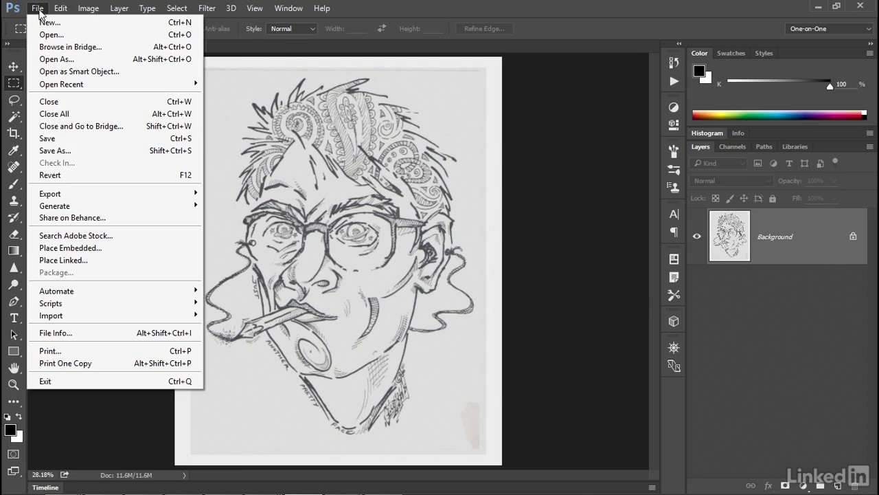
pyautogui.click(86, 138)
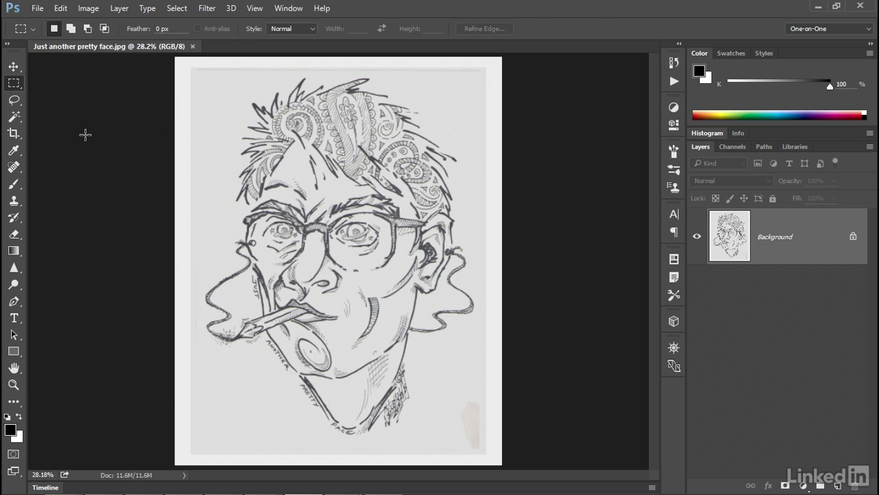
# Return to Illustrator, decline the automatic link update and update the selected image's link manually
pyautogui.hotkey('alt', 'Tab')
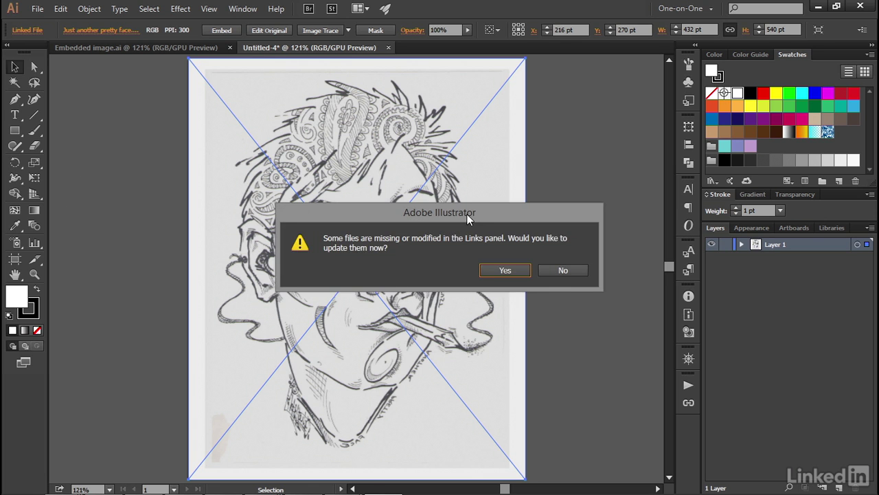
pyautogui.click(554, 271)
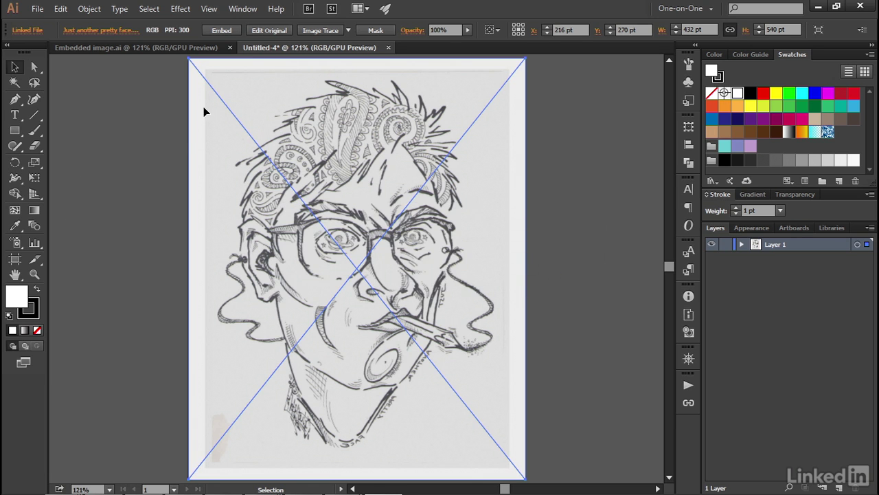
pyautogui.click(96, 32)
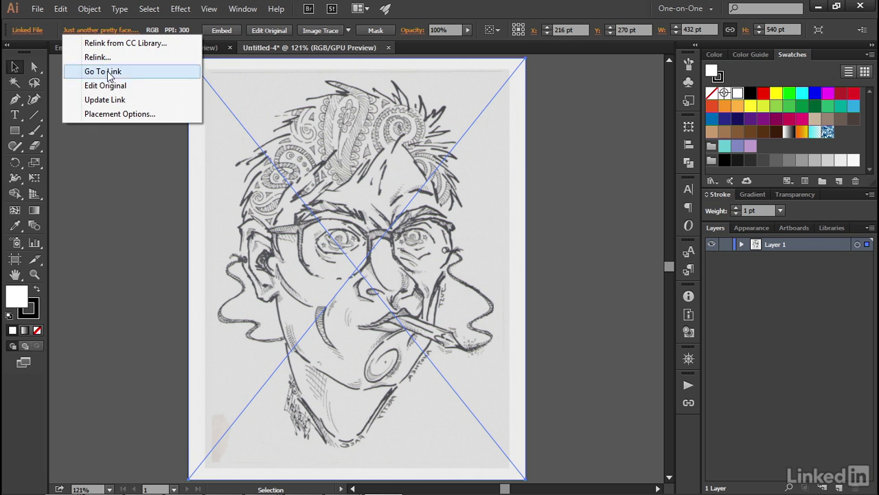
pyautogui.click(133, 101)
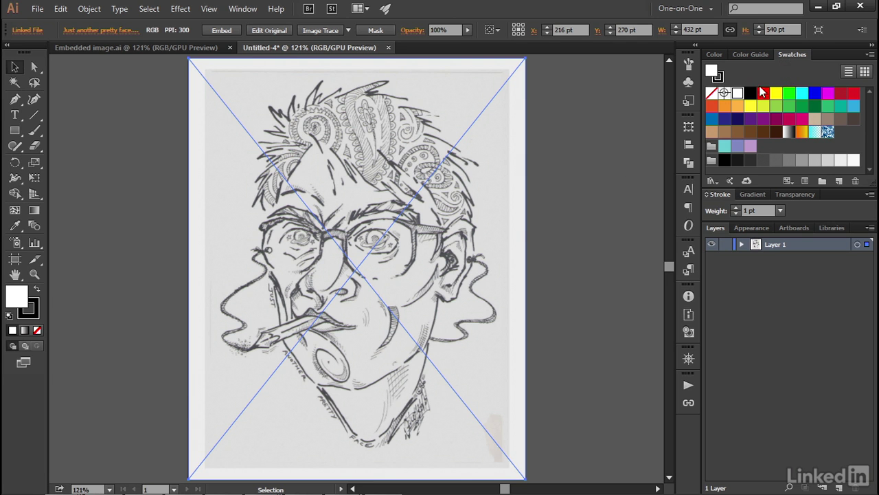
pyautogui.click(246, 9)
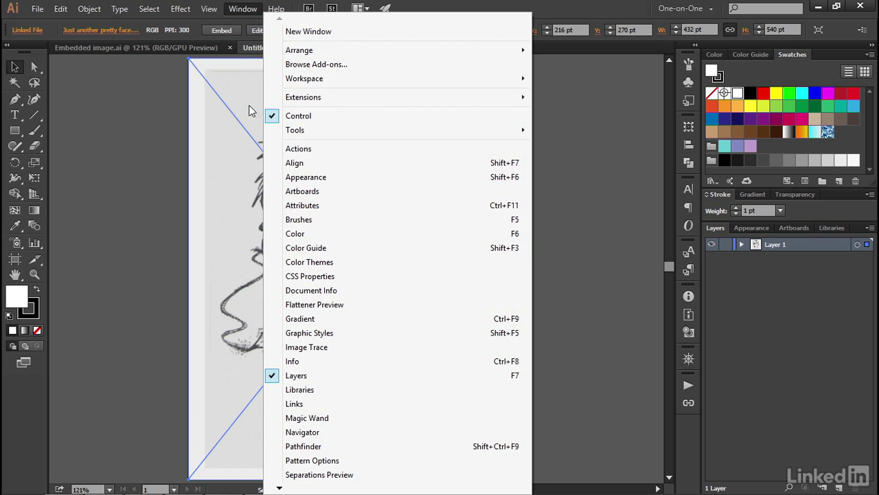
pyautogui.moveTo(279, 488)
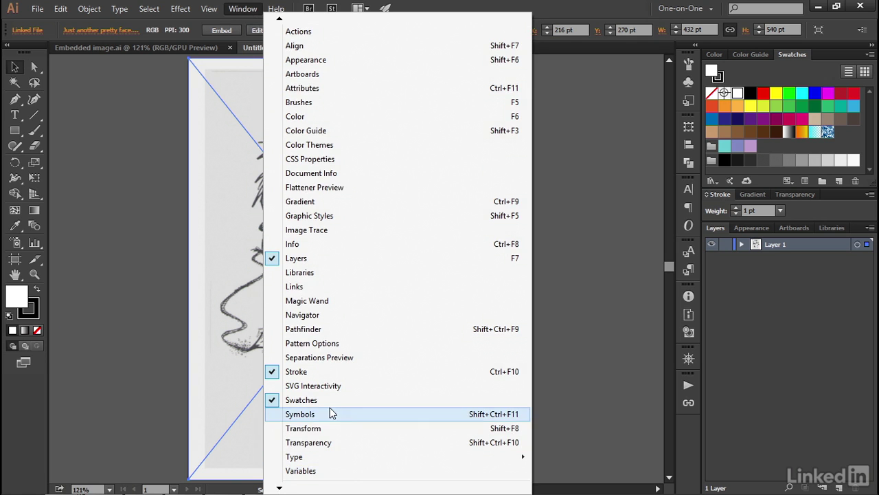
pyautogui.click(331, 400)
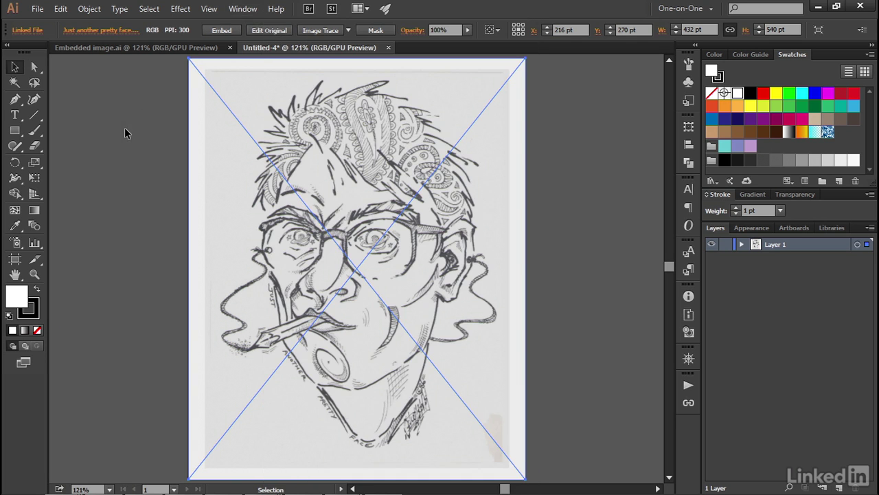
pyautogui.click(246, 12)
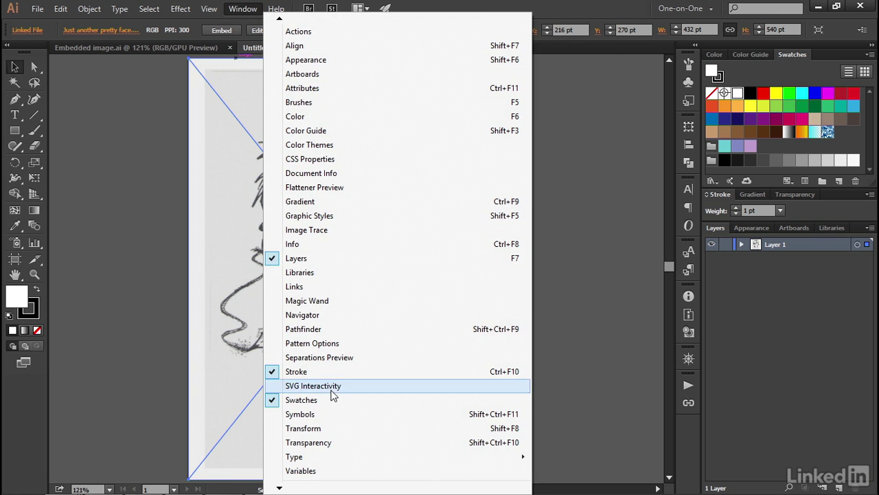
pyautogui.click(334, 400)
# Switch to the Embedded image.ai document and open the Basic RGB default swatch library
pyautogui.click(136, 47)
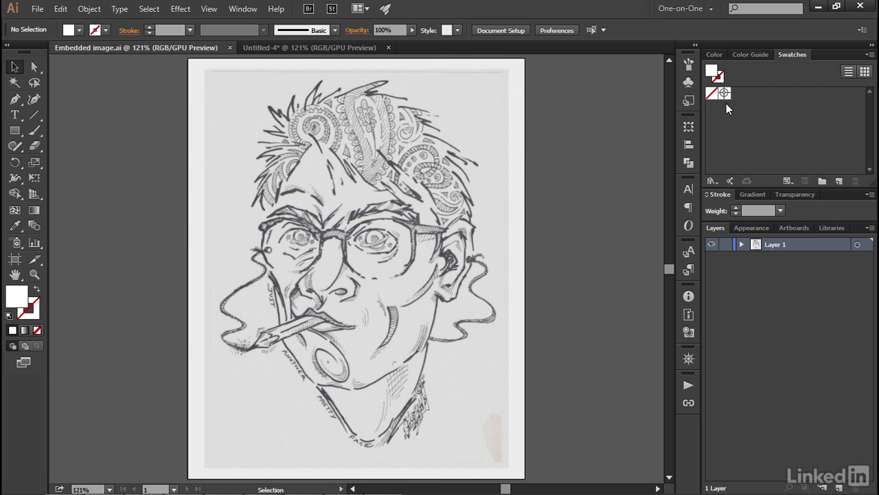
pyautogui.click(714, 180)
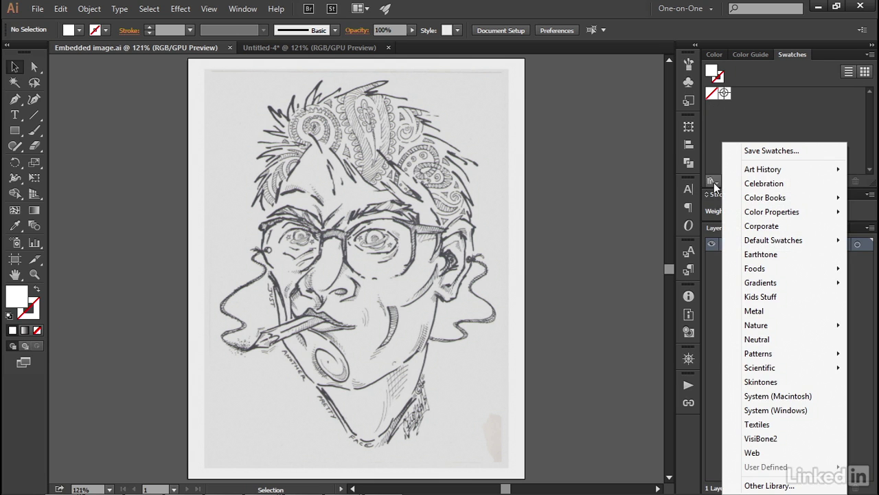
pyautogui.moveTo(738, 243)
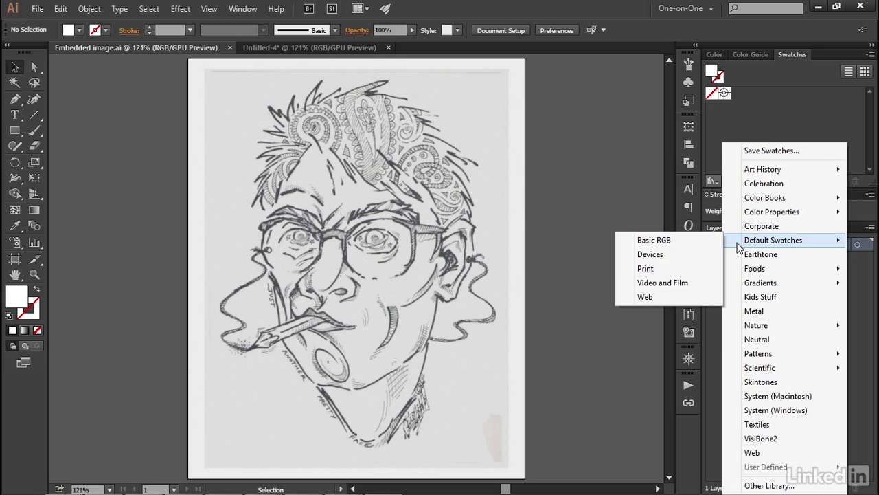
pyautogui.click(701, 246)
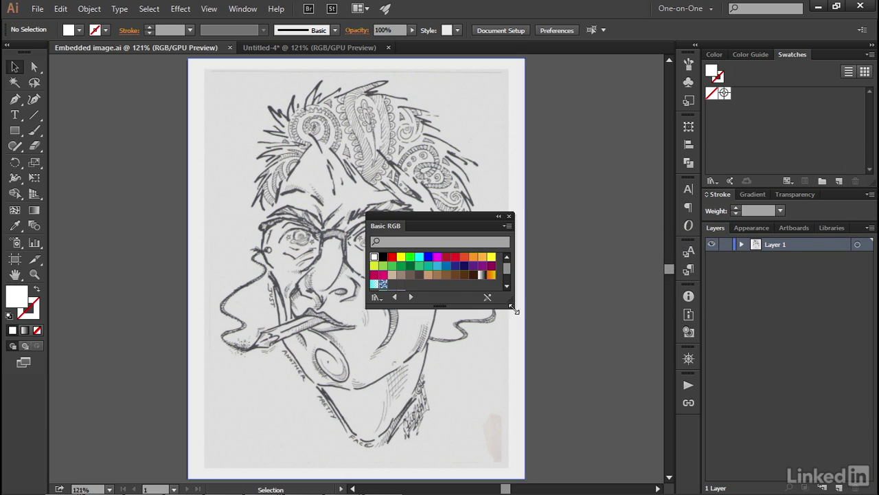
# Enlarge the Basic RGB library, add all its swatches and colour groups to the document's swatches, and close the library
pyautogui.moveTo(520, 324); pyautogui.dragTo(540, 349)
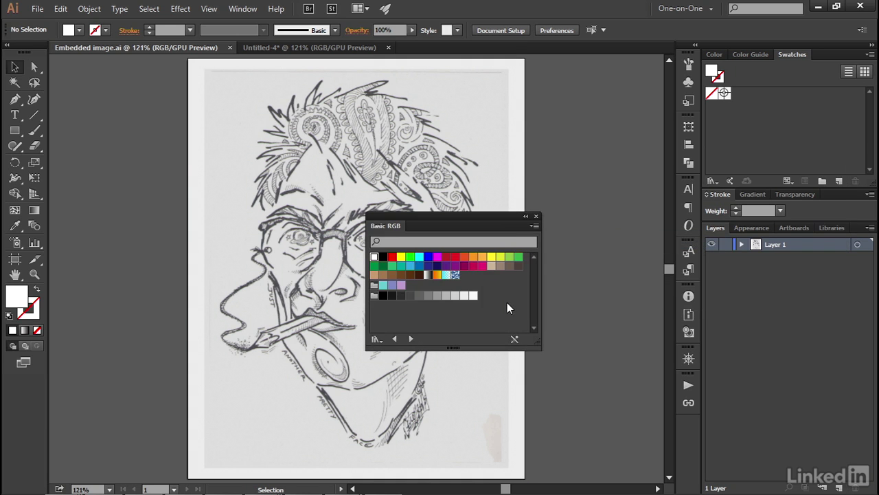
pyautogui.click(473, 296)
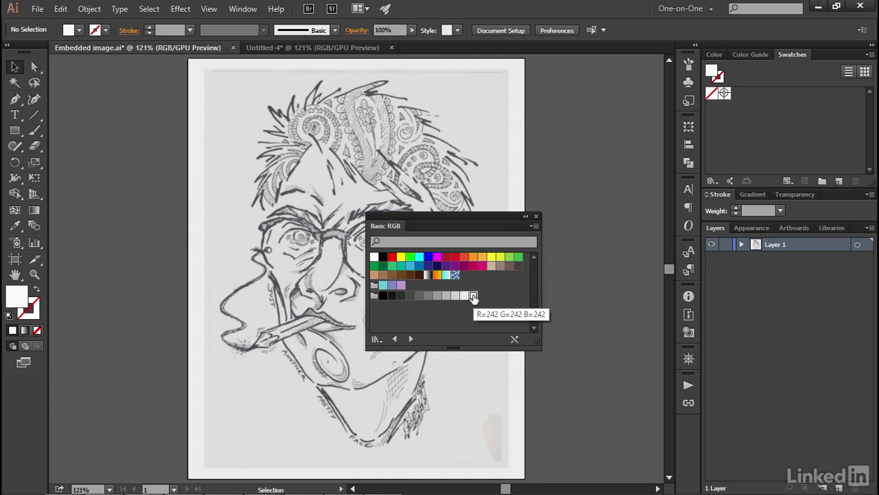
pyautogui.keyDown('shift'); pyautogui.click(373, 258); pyautogui.keyUp('shift')
pyautogui.moveTo(374, 258); pyautogui.dragTo(766, 118)
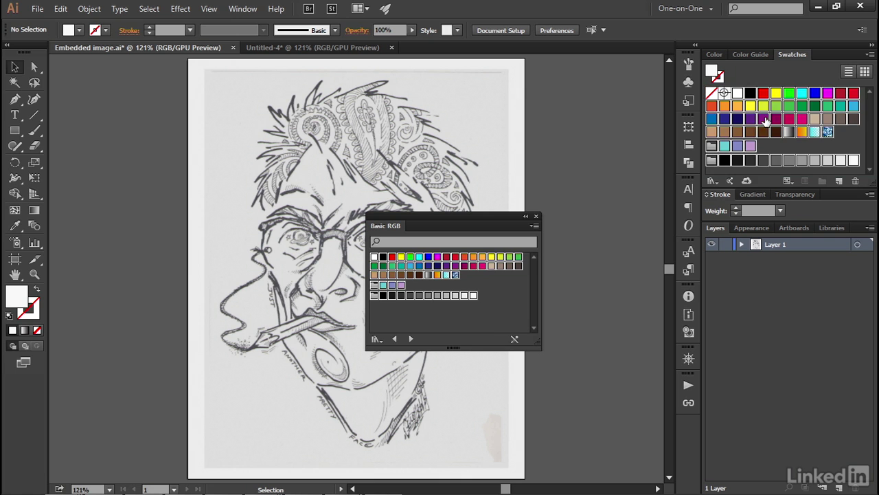
pyautogui.click(845, 137)
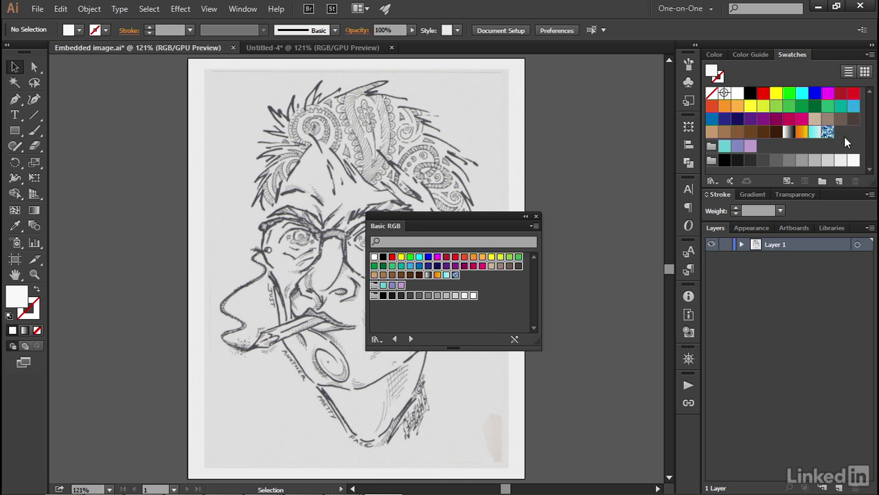
pyautogui.click(536, 216)
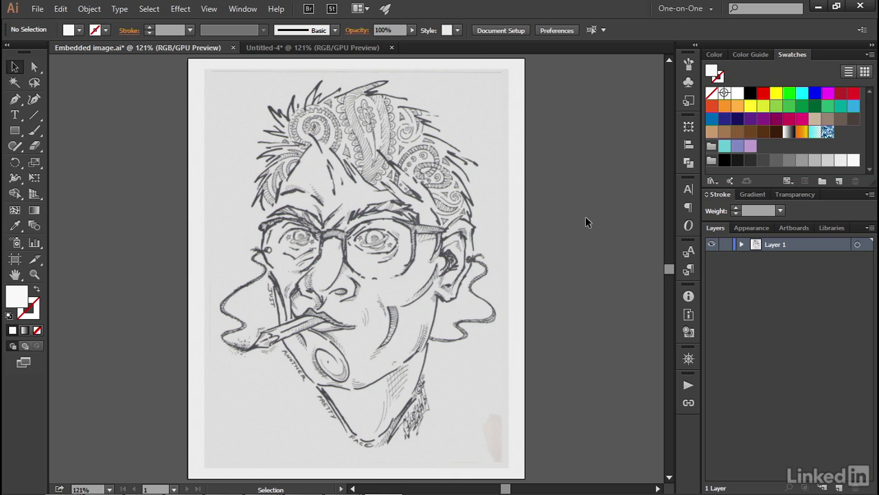
# Select all artwork in Embedded image.ai and switch back to the Untitled-4 document
pyautogui.hotkey('ctrl', 'a')
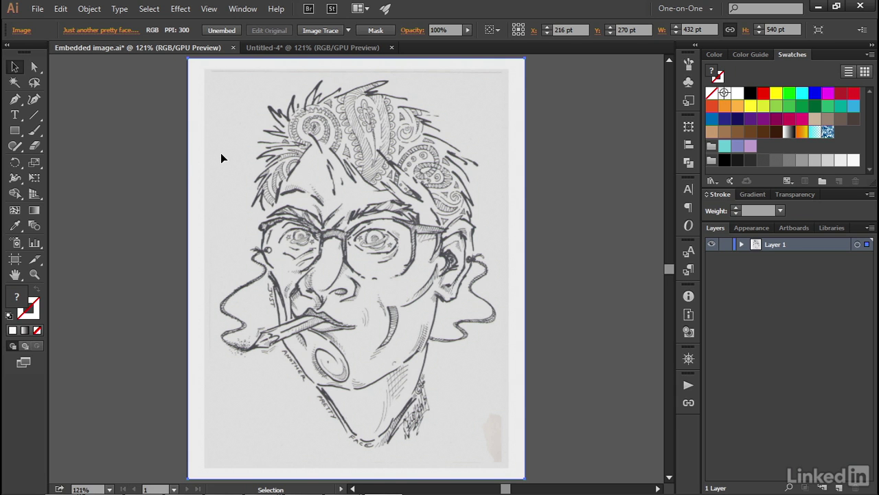
pyautogui.hotkey('ctrl', 'Tab')
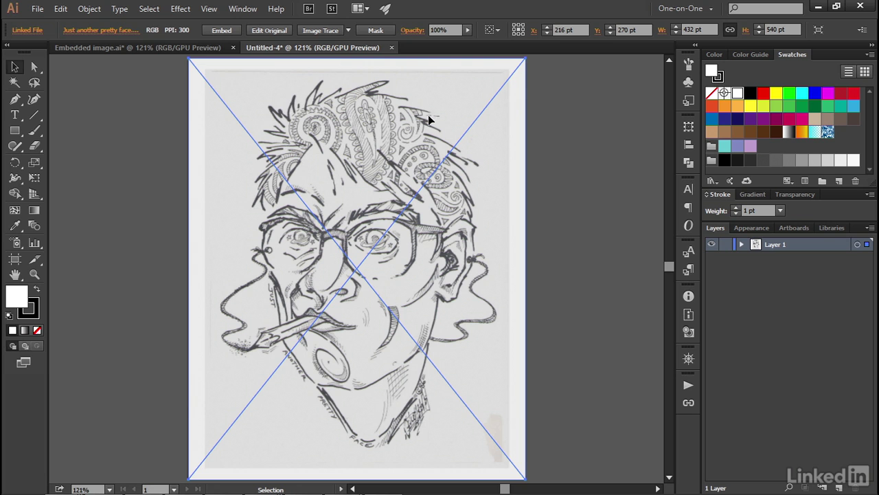
# Try embedding the linked portrait image in Untitled-4, and undo the embedding
pyautogui.click(214, 30)
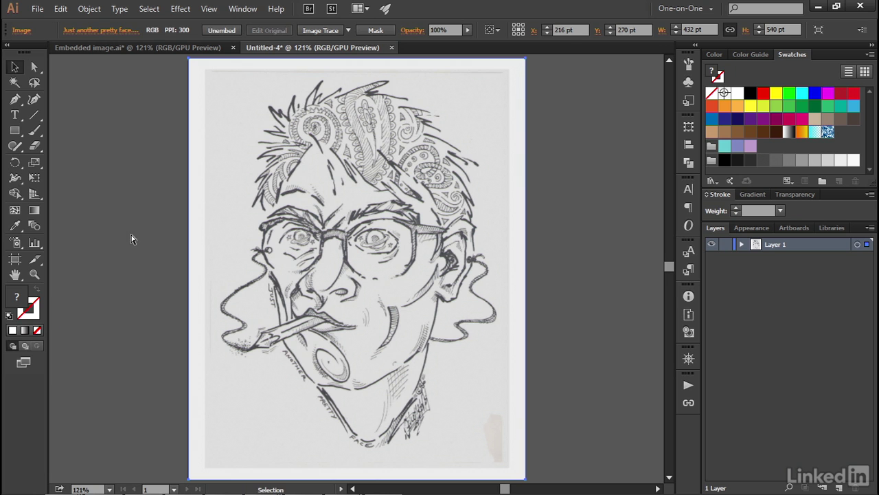
pyautogui.hotkey('ctrl', 'z')
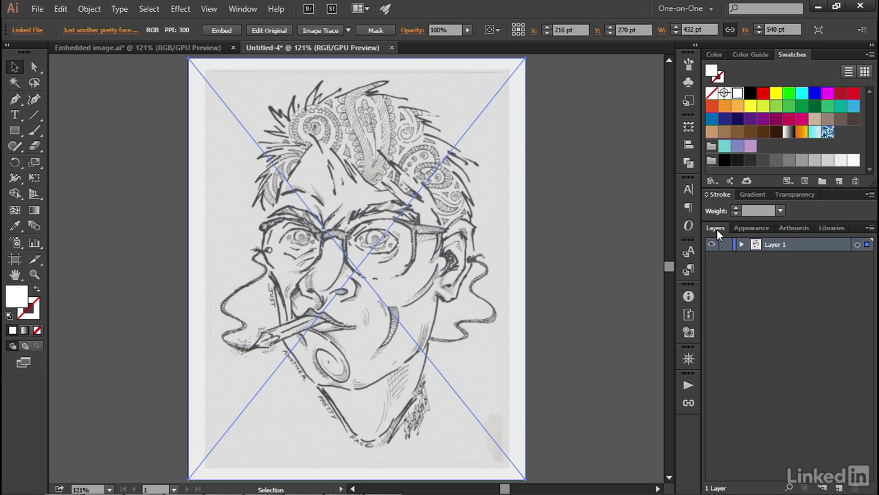
# Set the layer list's row size to a custom 70 pixels to enlarge the thumbnails
pyautogui.click(871, 228)
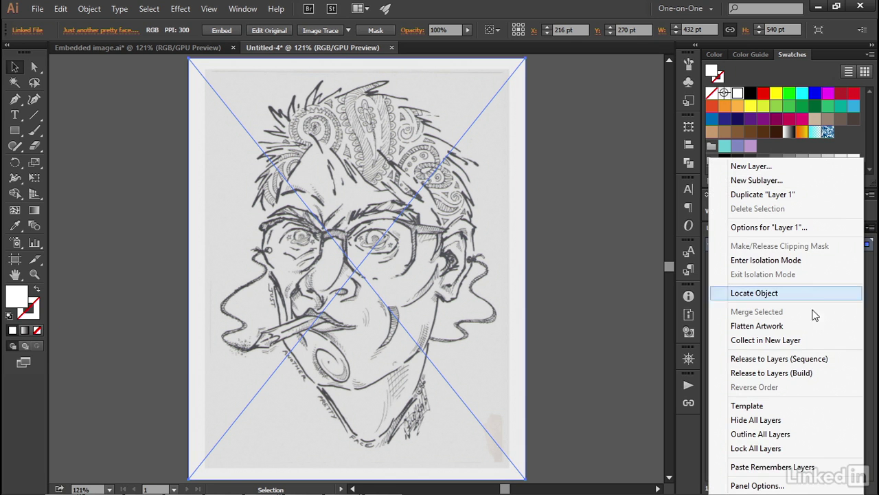
pyautogui.click(800, 485)
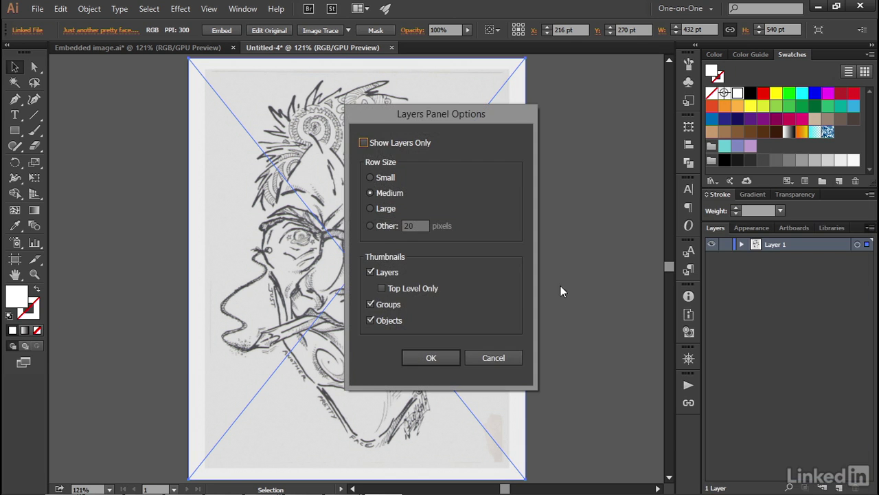
pyautogui.click(380, 225)
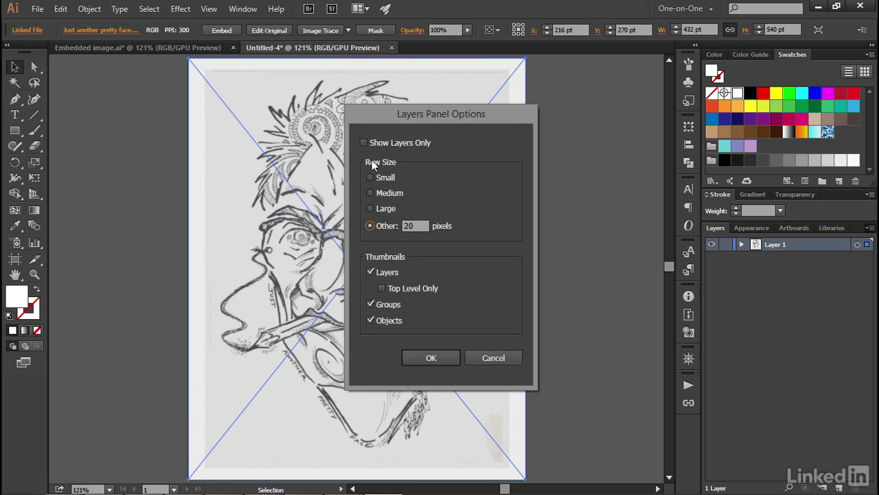
pyautogui.click(409, 226)
pyautogui.doubleClick(409, 226)
pyautogui.write('70')
pyautogui.click(431, 358)
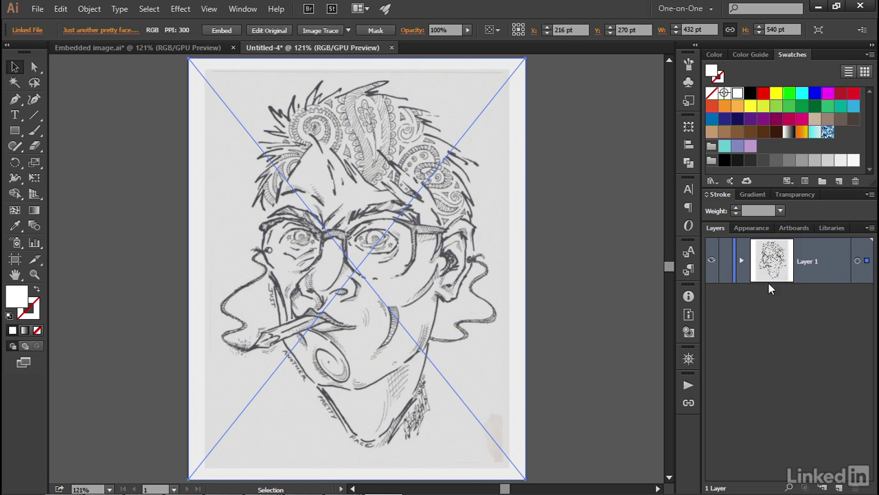
# Rename Layer 1 as "tracing"
pyautogui.doubleClick(804, 261)
pyautogui.write('tracing')
pyautogui.press('Return')
# Expand the tracing layer and rename its linked image item as "300 ppi"
pyautogui.click(741, 261)
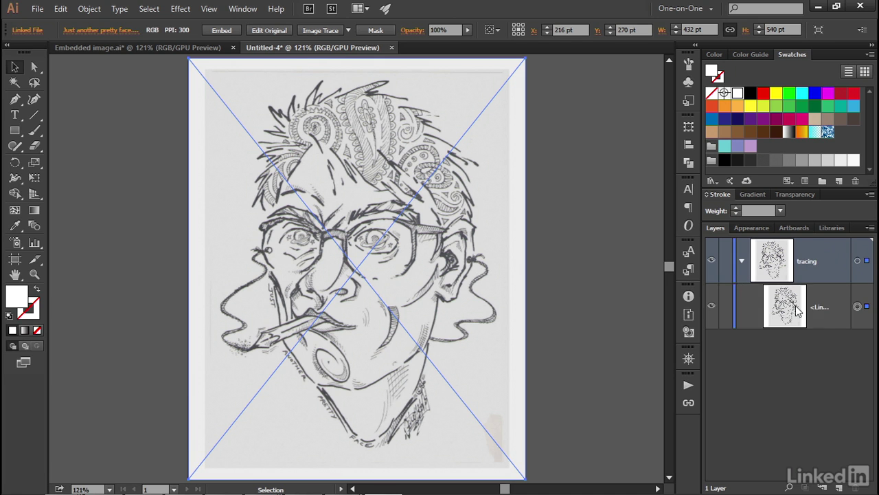
pyautogui.doubleClick(817, 307)
pyautogui.write('300')
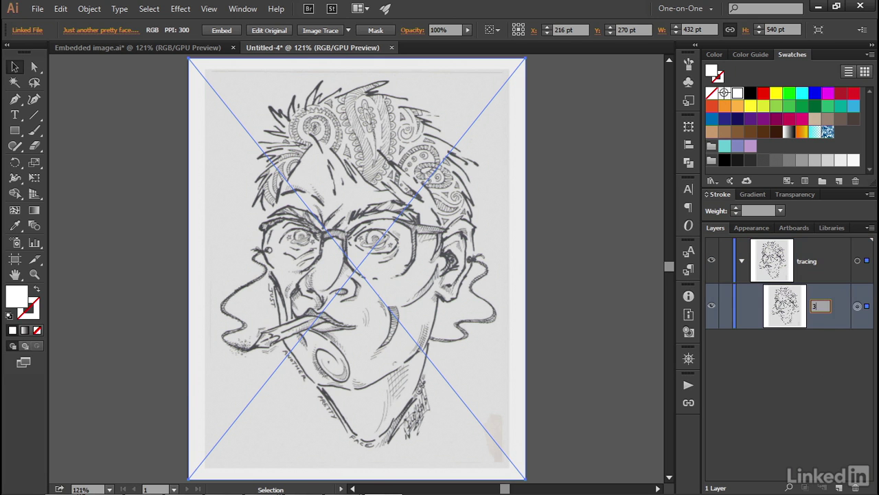
pyautogui.write(' ppii')
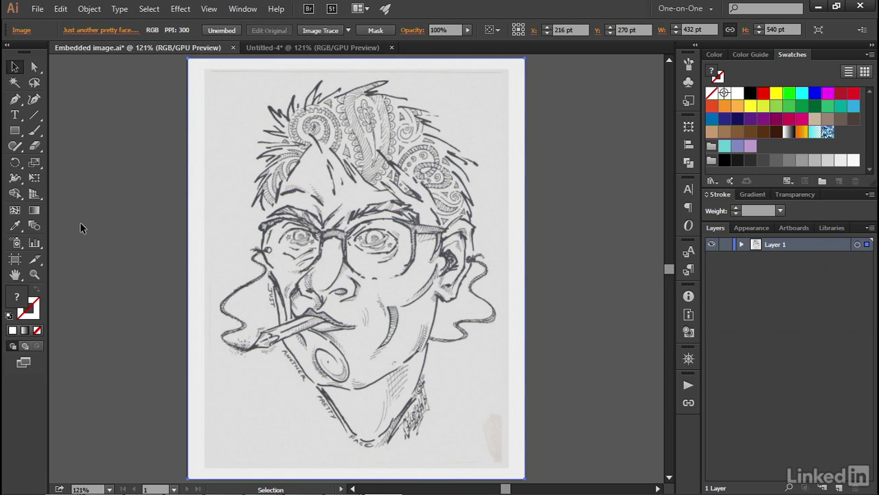
pyautogui.press('a')
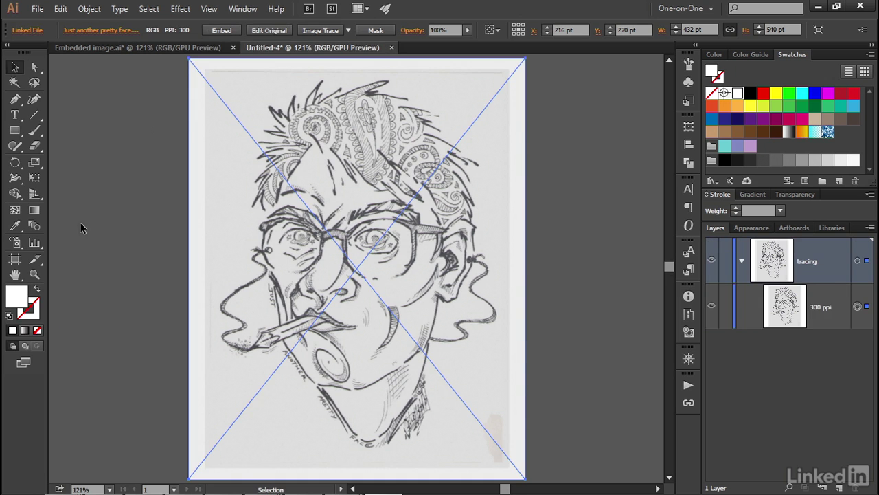